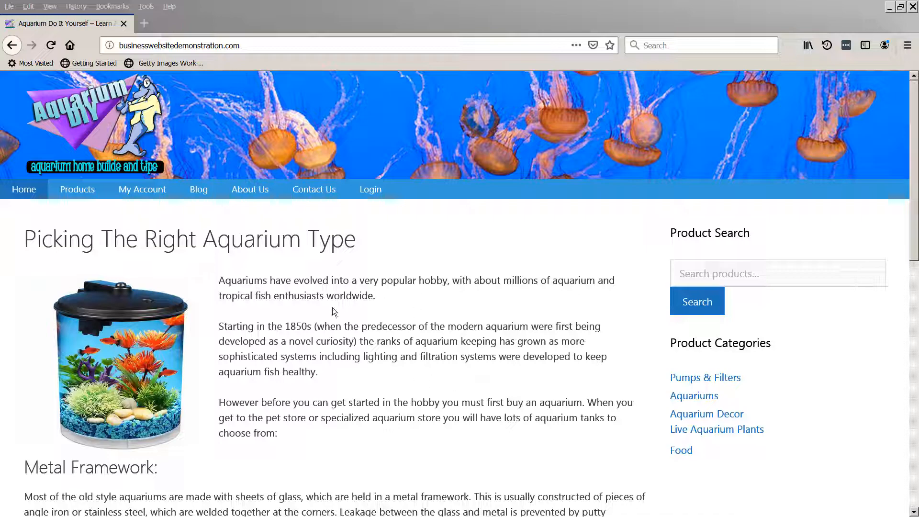
- Look through the home page article on picking the right aquarium type
click(293, 306)
scroll(291, 309, down, 8)
scroll(292, 313, down, 4)
scroll(290, 316, up, 11)
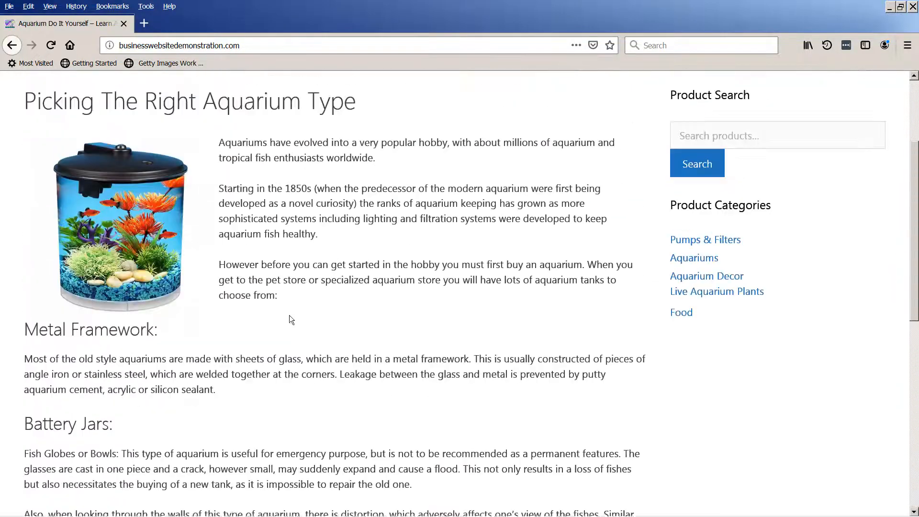
- Open the site's Products page and look over the items offered in the shop
click(81, 194)
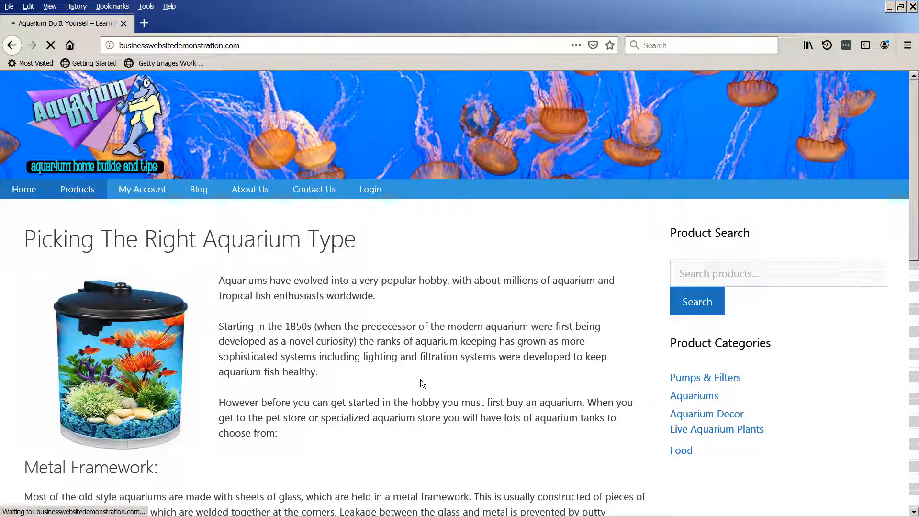
scroll(325, 283, down, 3)
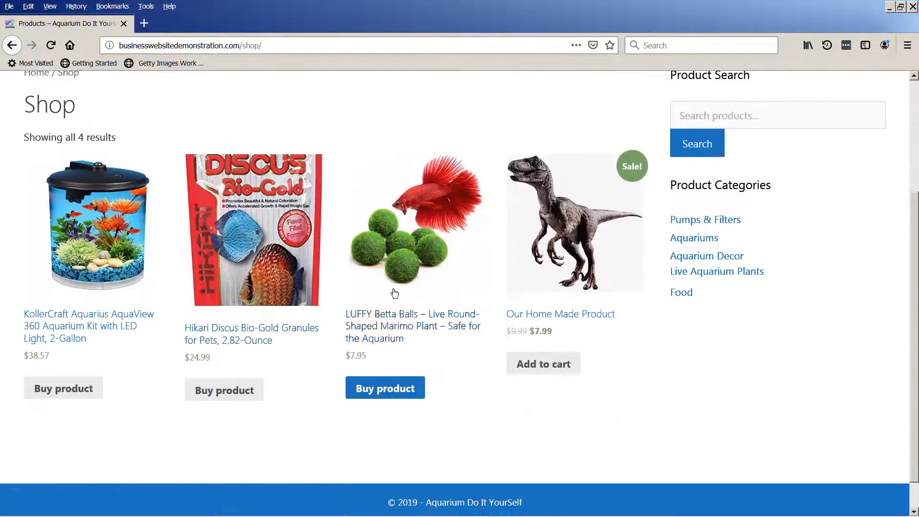
scroll(216, 326, up, 3)
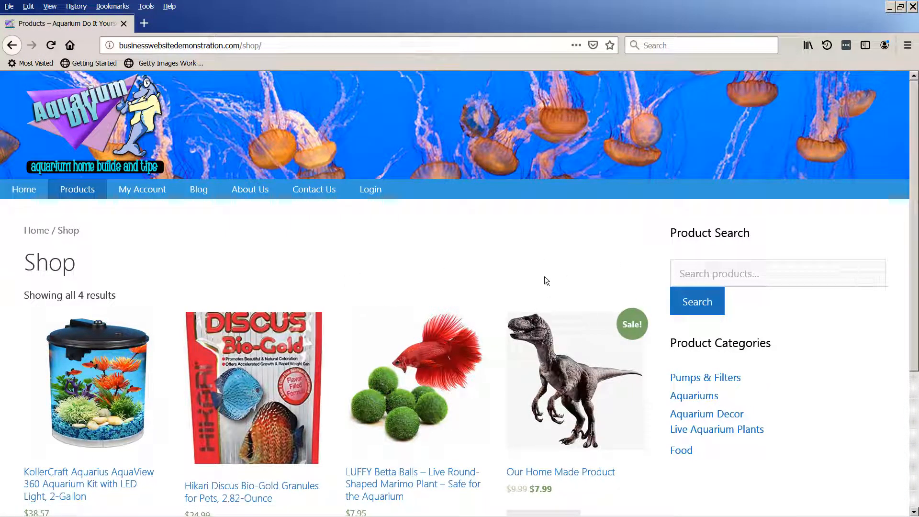
scroll(310, 439, down, 3)
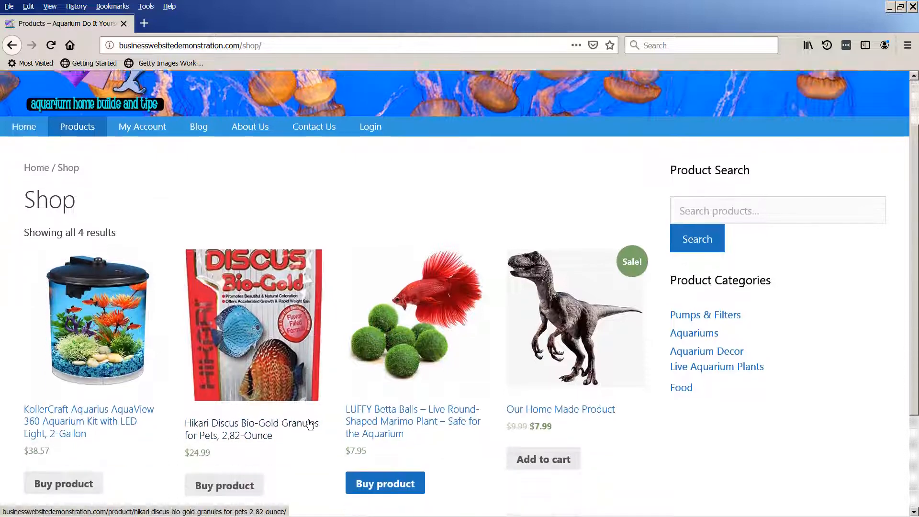
scroll(309, 438, up, 3)
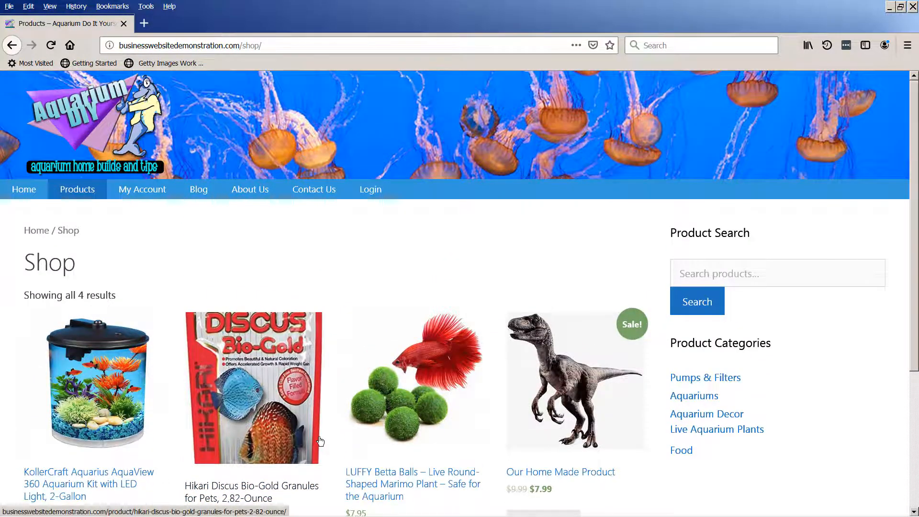
scroll(320, 440, down, 2)
scroll(318, 438, up, 2)
- Open the My Account page and review its login and registration forms
click(135, 192)
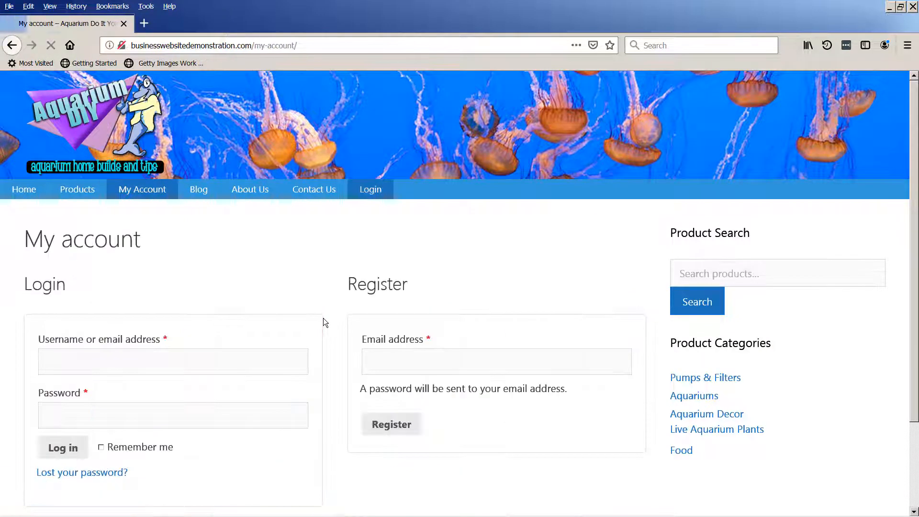
scroll(438, 417, down, 2)
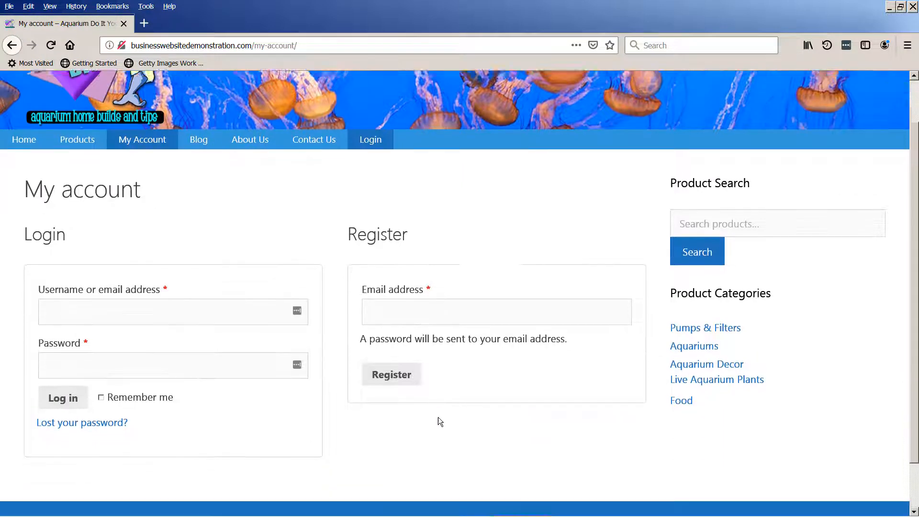
scroll(355, 426, up, 2)
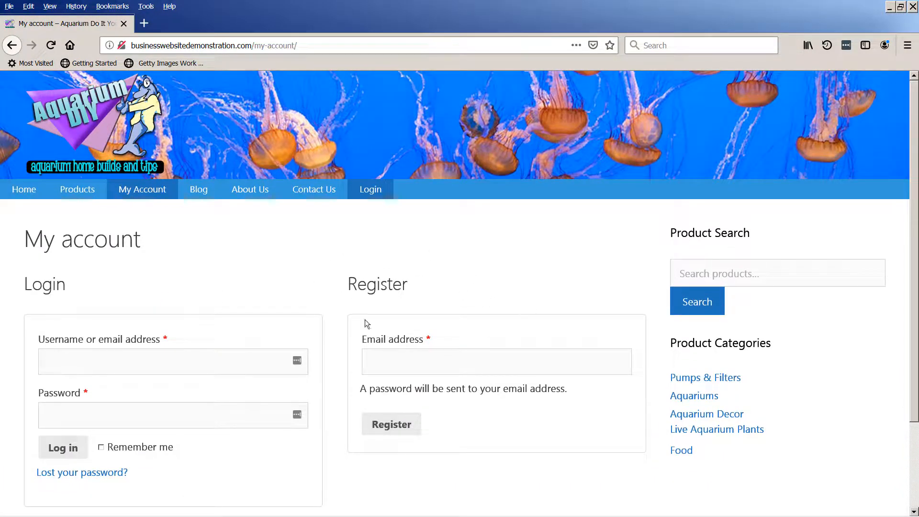
- Open the Blog page and look through the published posts
click(199, 194)
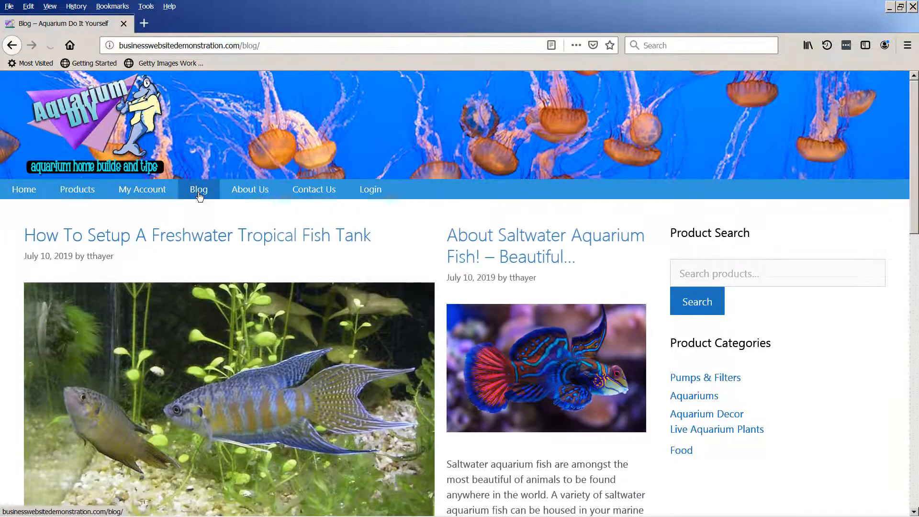
scroll(431, 321, down, 8)
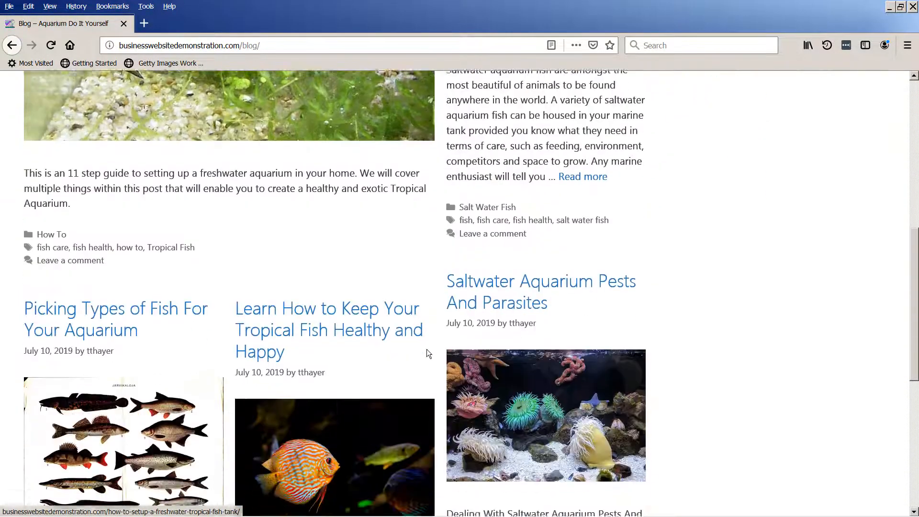
scroll(426, 349, up, 5)
scroll(208, 309, up, 3)
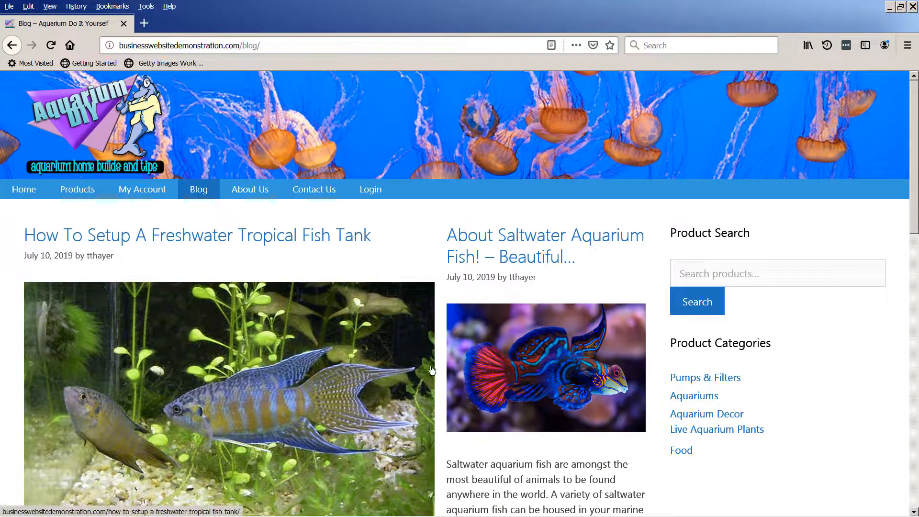
scroll(442, 349, down, 7)
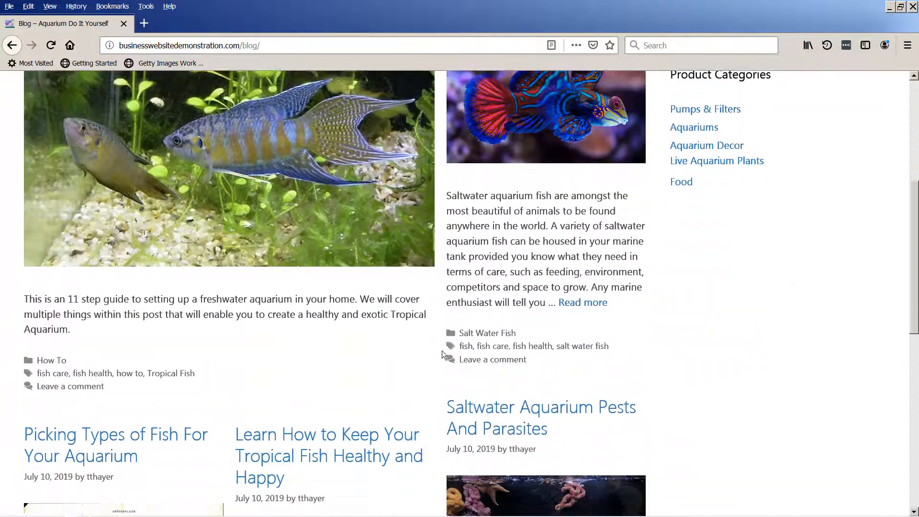
scroll(439, 359, up, 7)
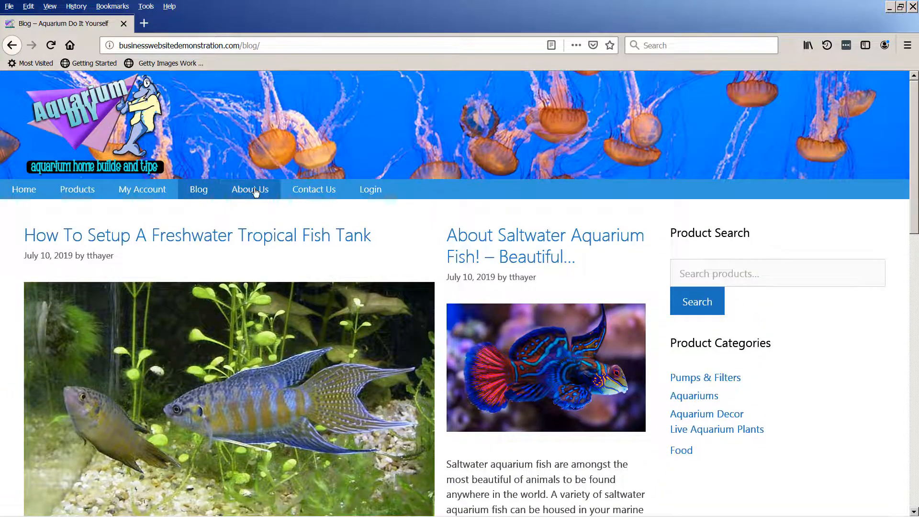
- View the About Us page and review the Contact Us form down to its reCAPTCHA and footer
click(418, 303)
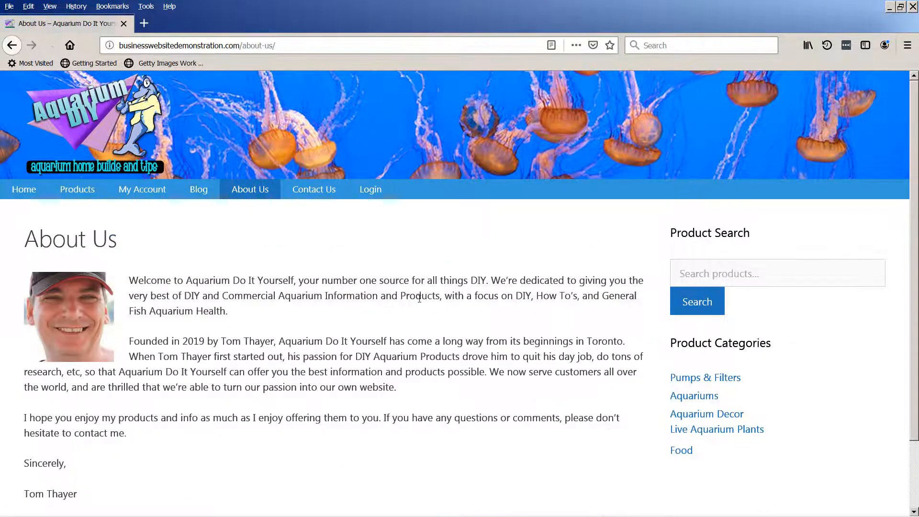
click(318, 195)
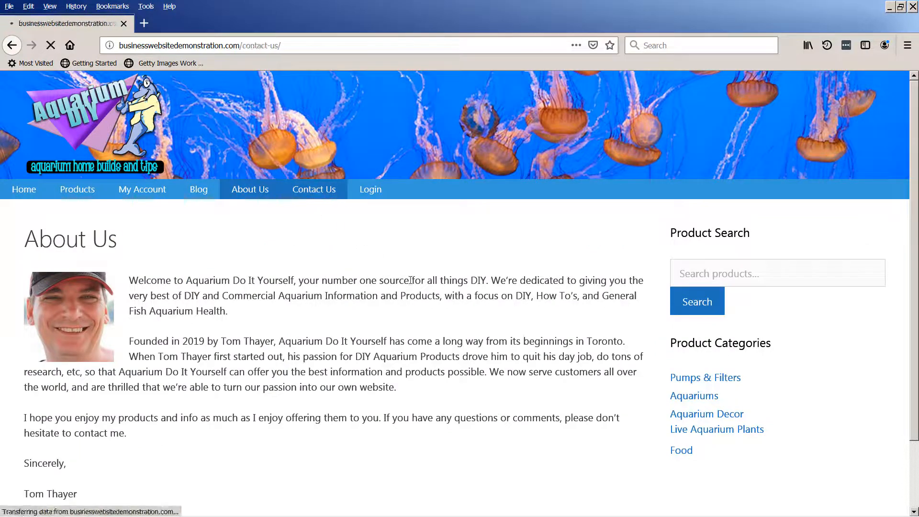
scroll(5, 358, down, 4)
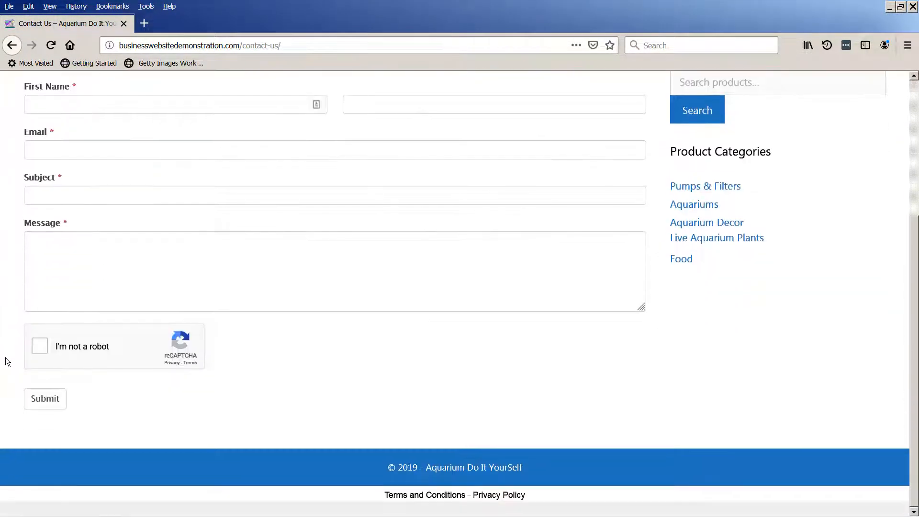
scroll(5, 358, up, 4)
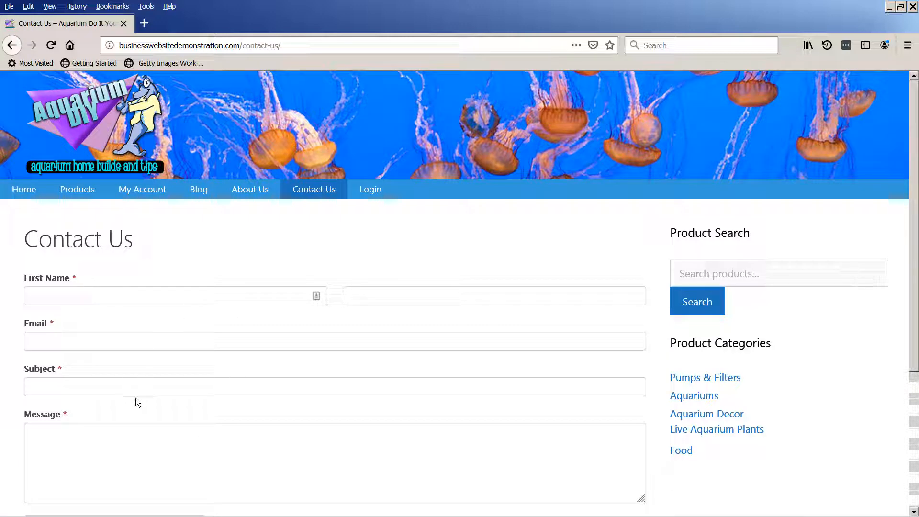
scroll(137, 402, down, 4)
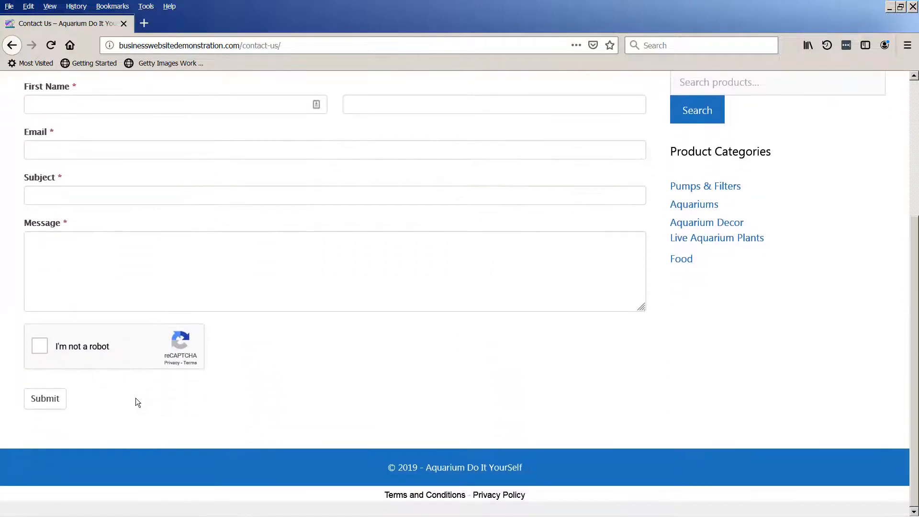
scroll(138, 402, up, 4)
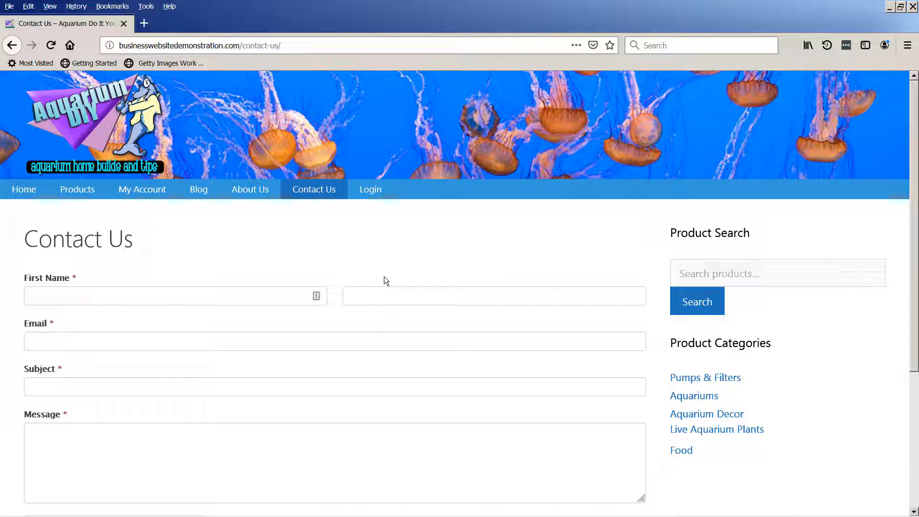
- Check the Login page, and return to the home page to review it down to the footer links
click(371, 190)
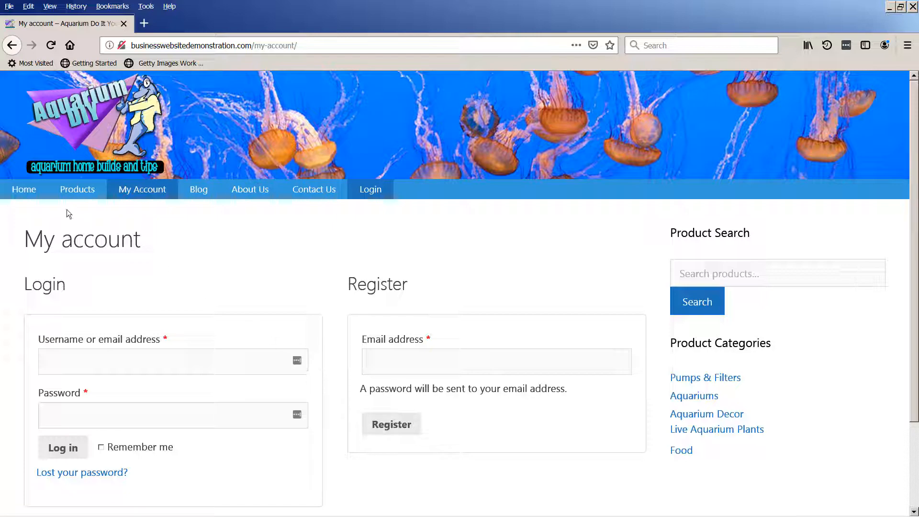
click(21, 196)
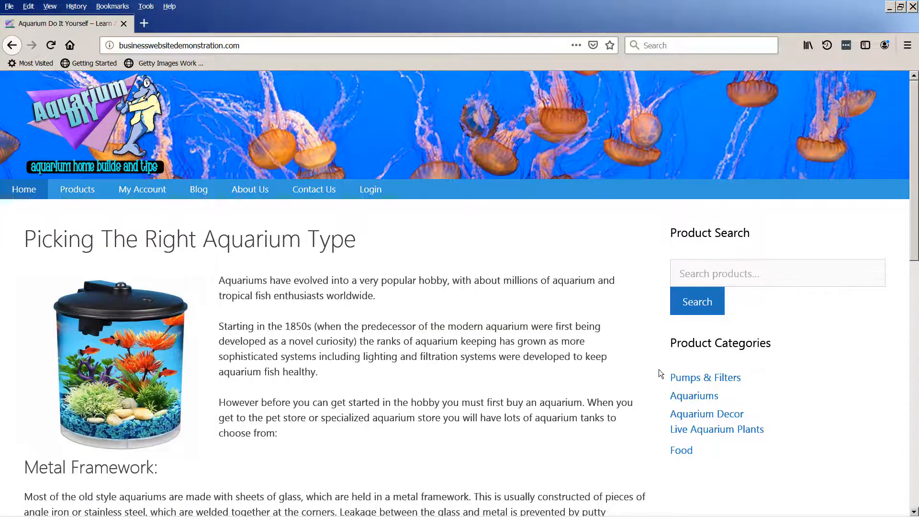
scroll(660, 378, down, 15)
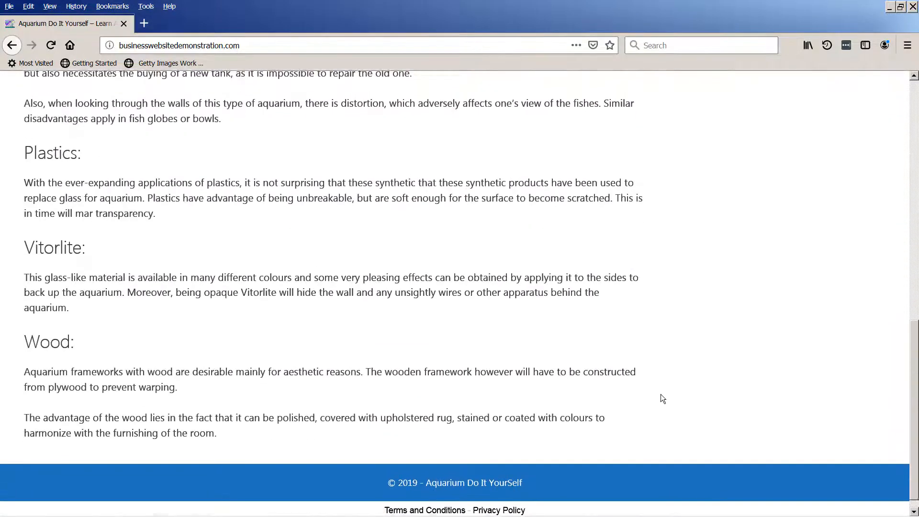
scroll(660, 395, up, 15)
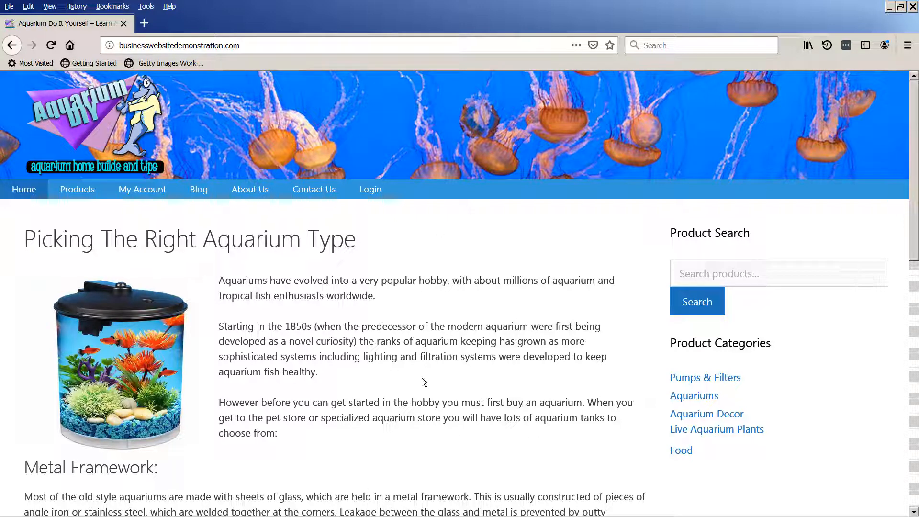
- Switch to the WordPress admin and turn off discouraging search engines from indexing the site in the Reading settings, saving the change
key(alt+Tab)
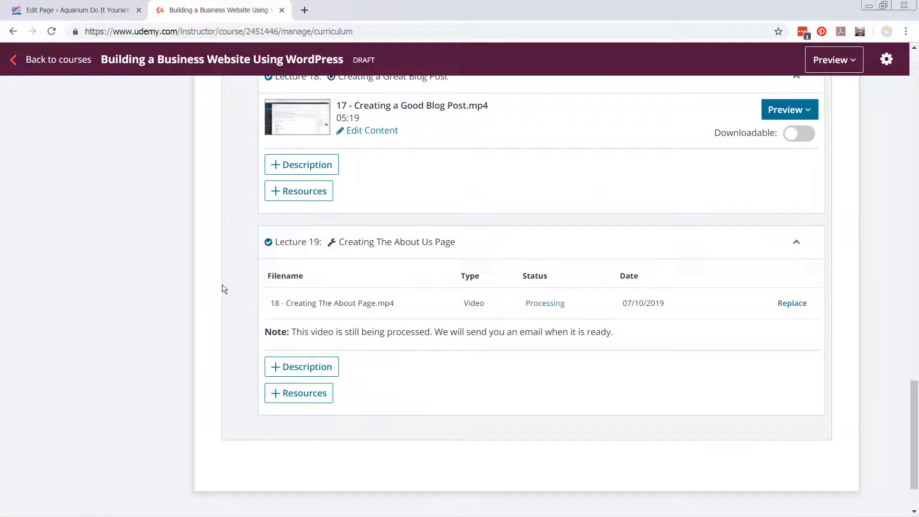
click(75, 10)
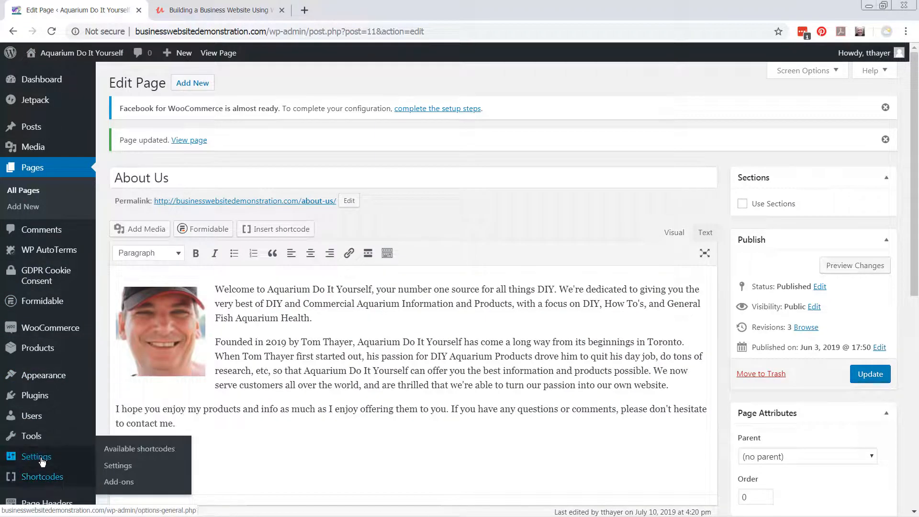
mouse_move(41, 458)
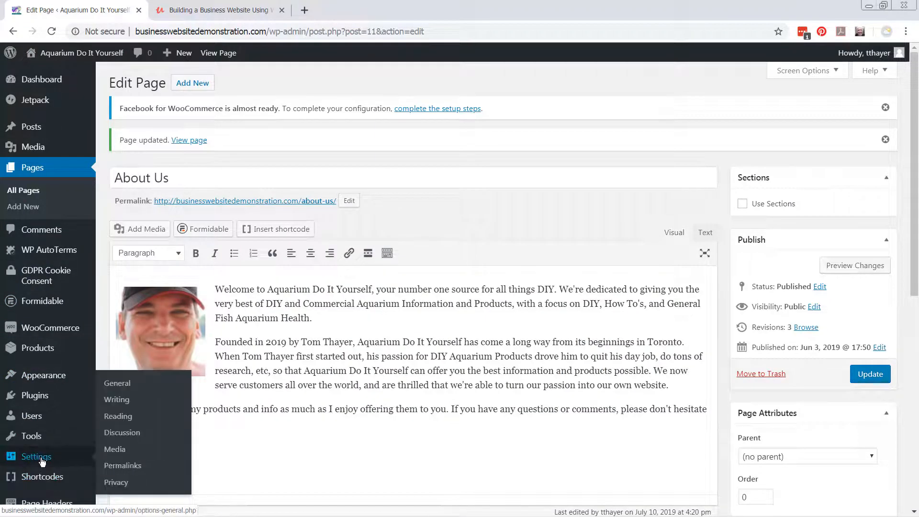
click(118, 416)
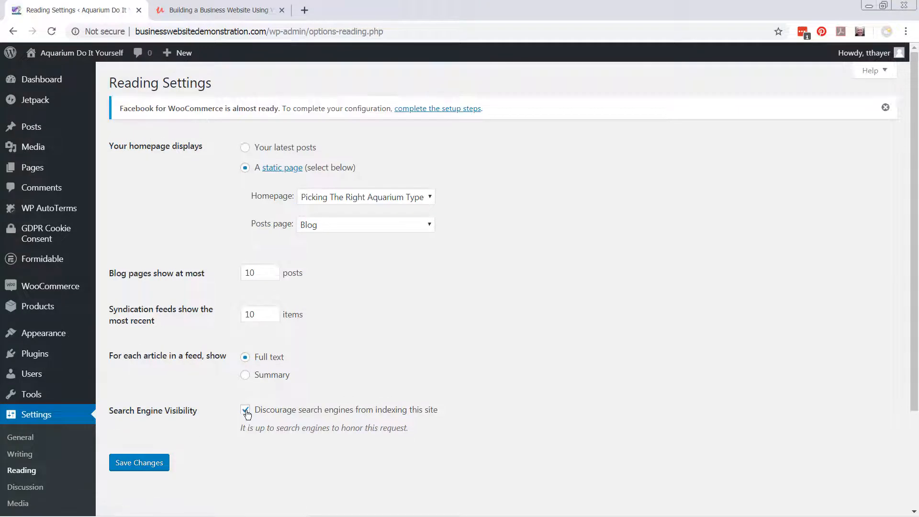
click(245, 410)
click(148, 462)
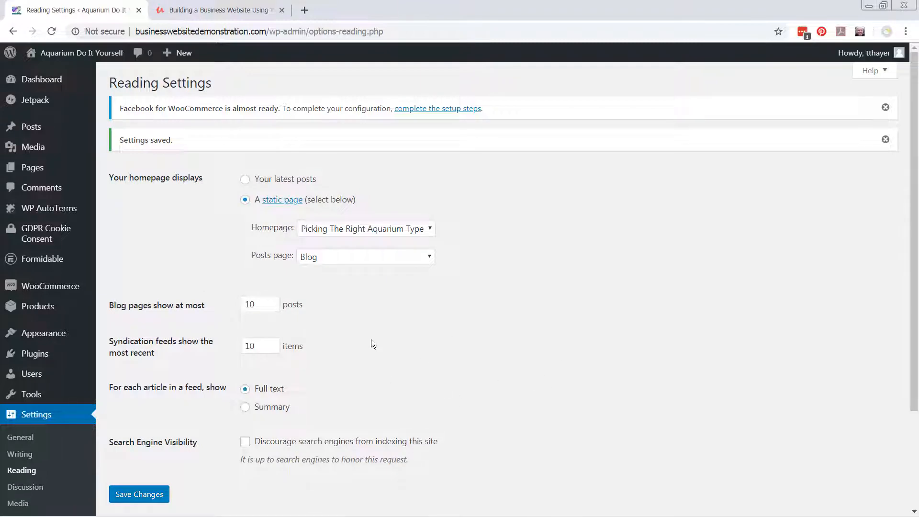
- Switch back to the live site in Firefox and review the Products and Blog pages
key(alt+Tab)
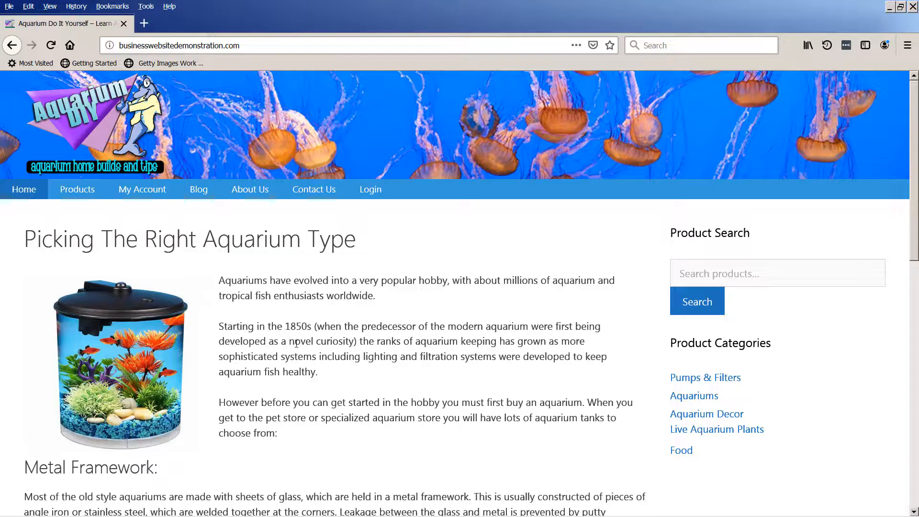
click(79, 191)
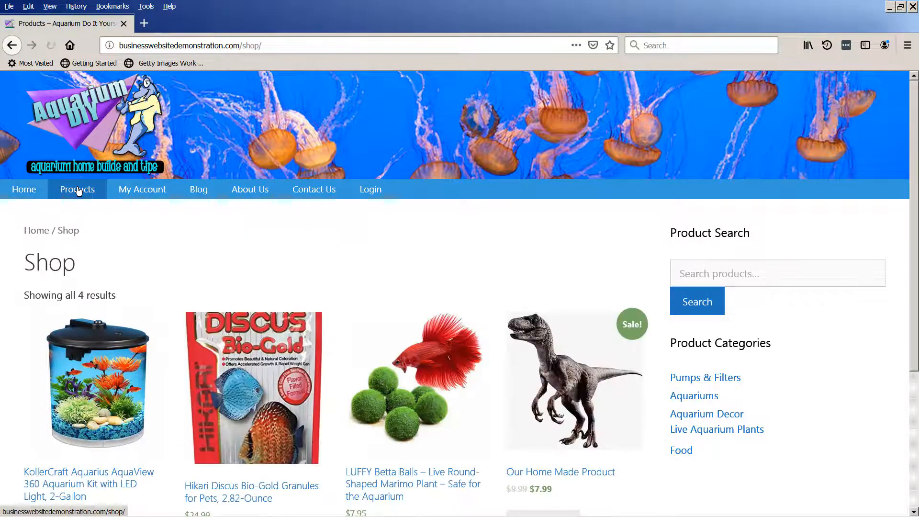
scroll(5, 382, down, 4)
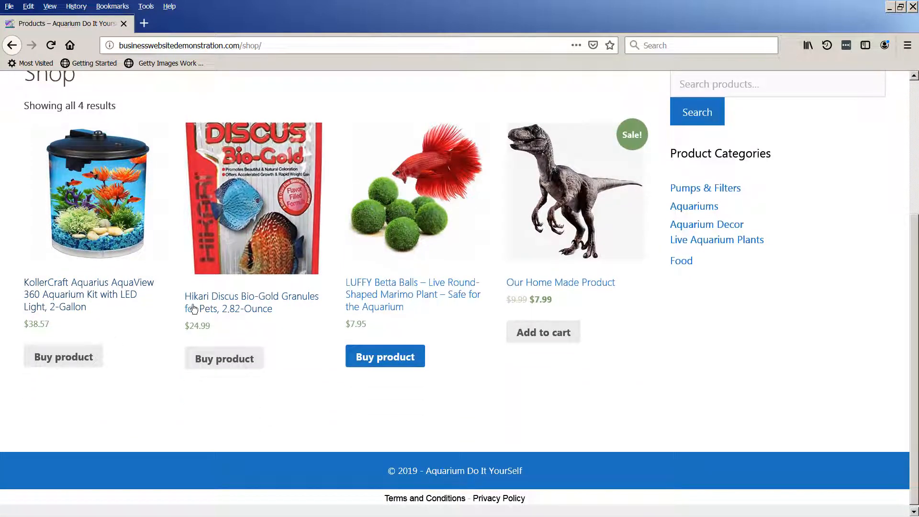
scroll(328, 429, up, 4)
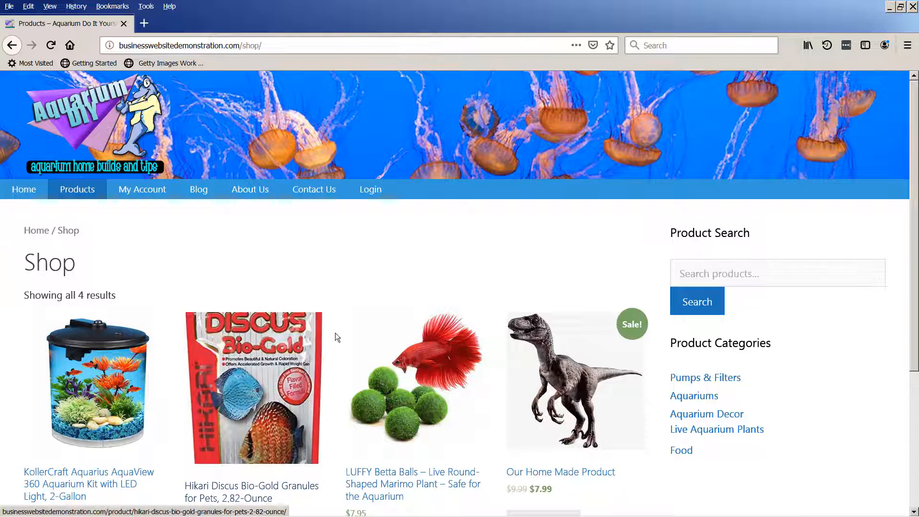
click(199, 193)
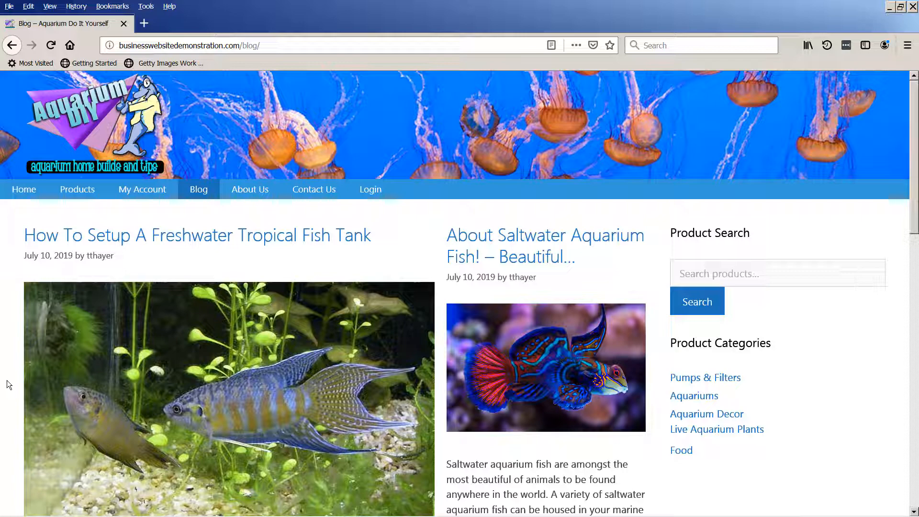
- Open Our Home Made Product from the shop and add one unit to the cart
click(81, 190)
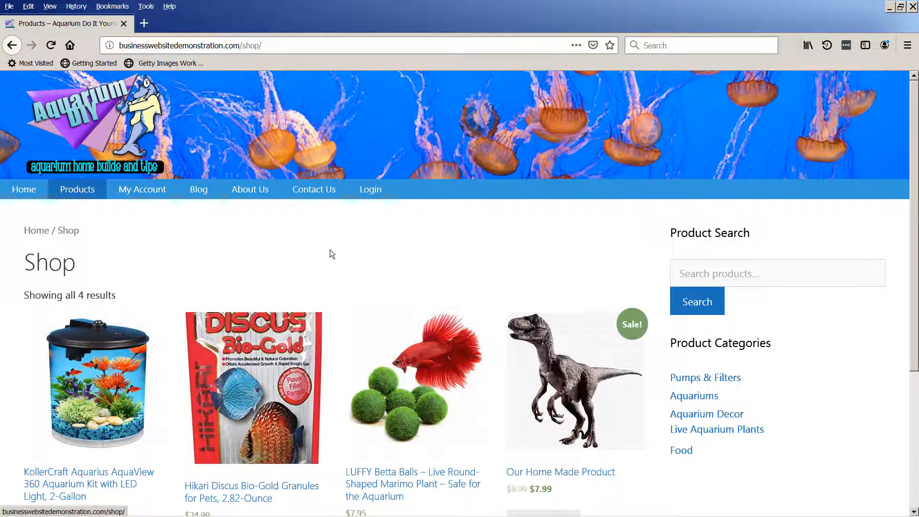
scroll(174, 273, down, 3)
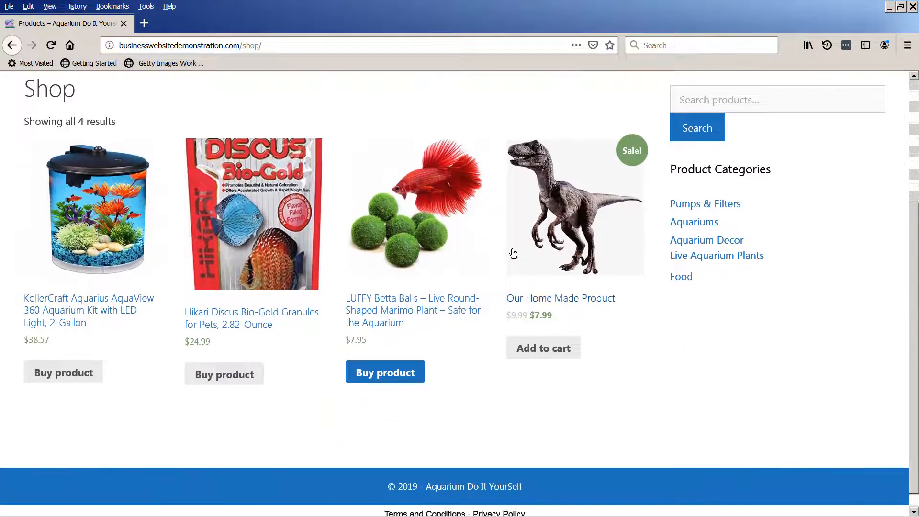
click(538, 216)
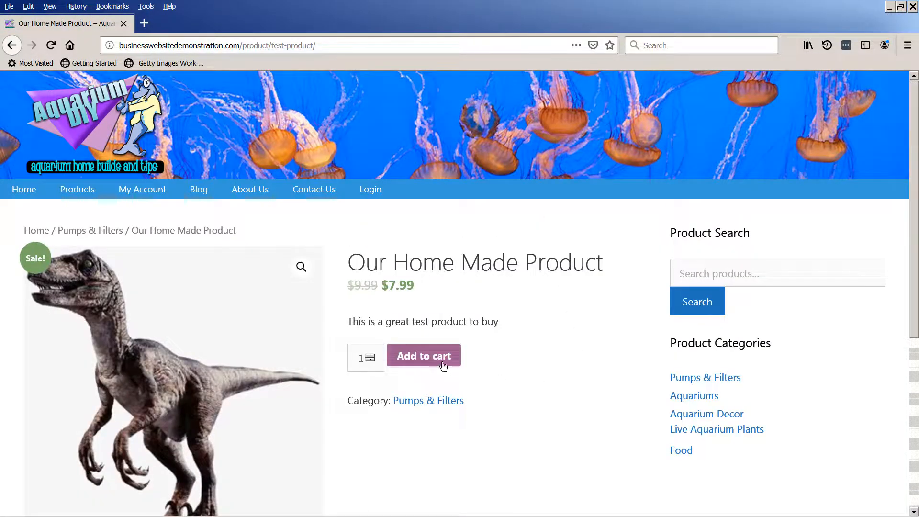
click(420, 359)
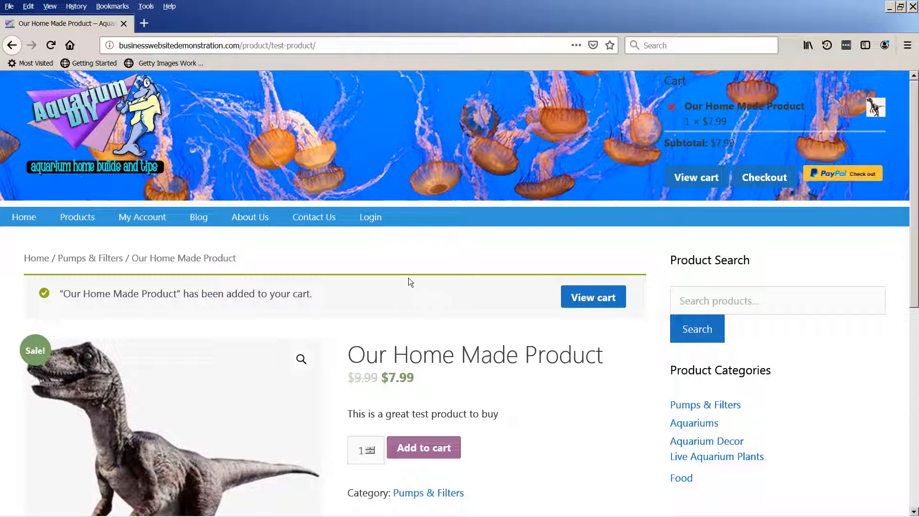
scroll(319, 288, down, 4)
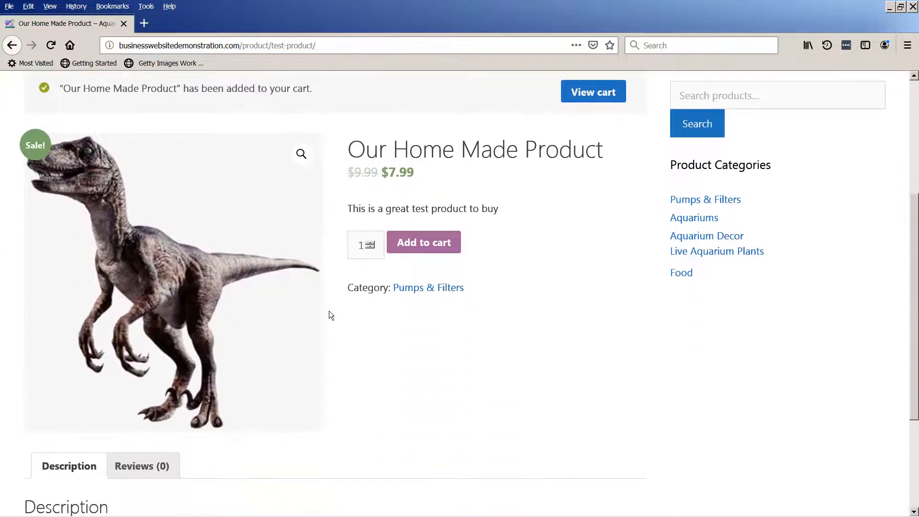
scroll(328, 313, up, 4)
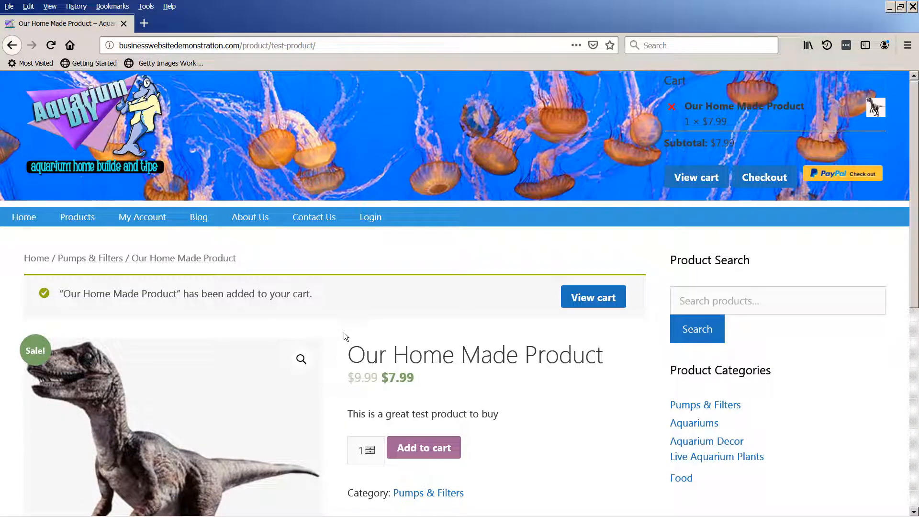